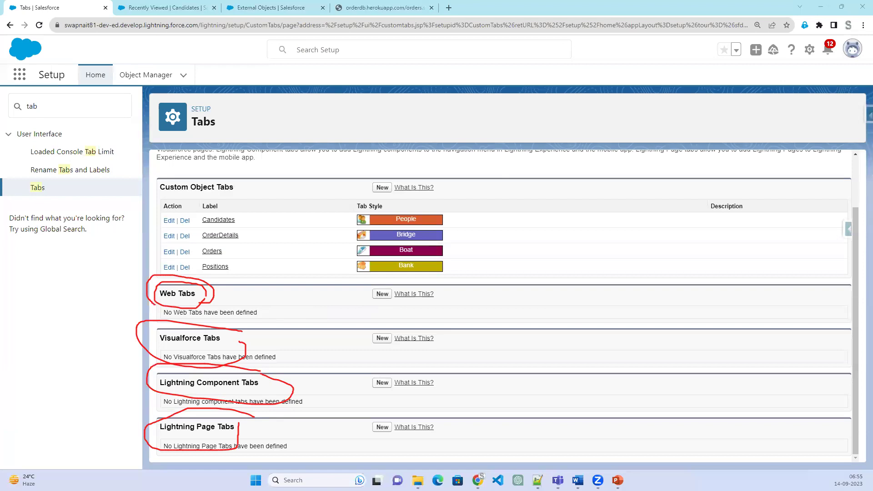
- Start a new web tab from the custom tabs setup and accept the full page width layout
{"action": "left_click", "coordinate": [164, 10]}
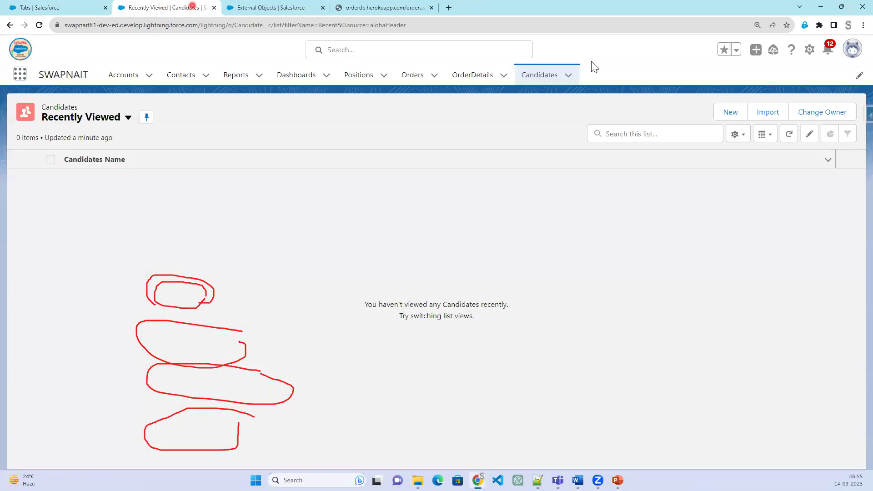
{"action": "left_click", "coordinate": [28, 8]}
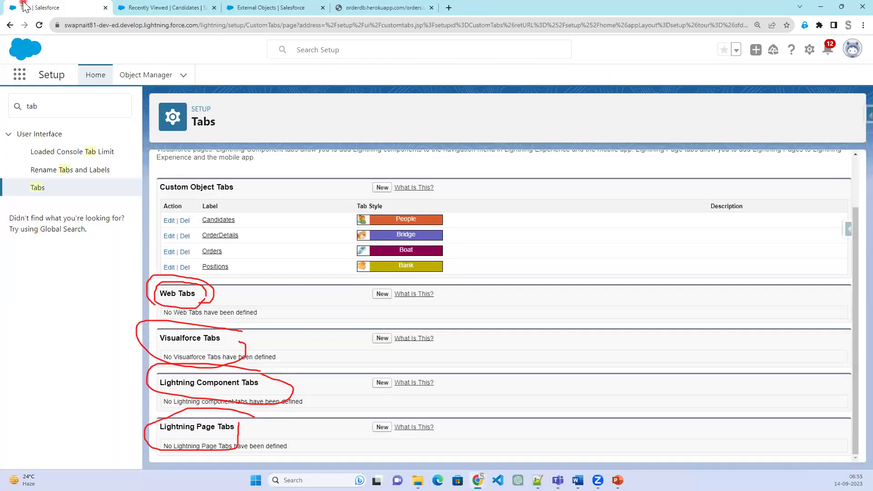
{"action": "left_click", "coordinate": [386, 296]}
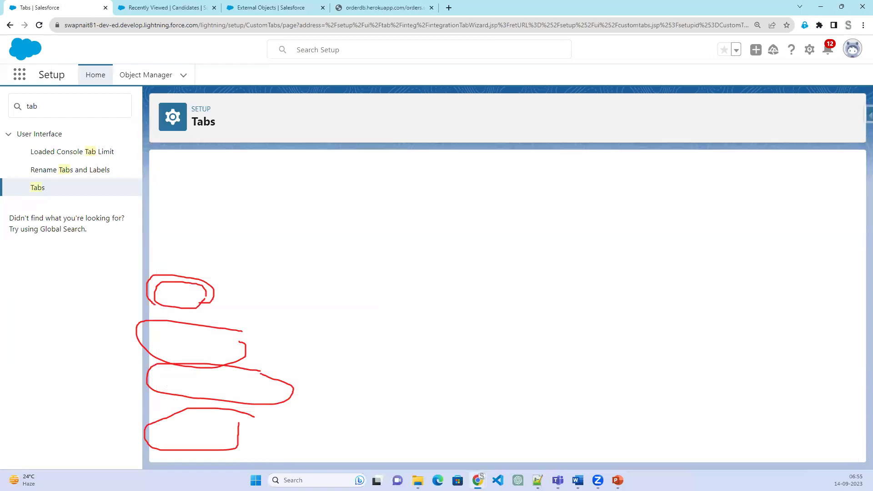
{"action": "key", "text": "Escape"}
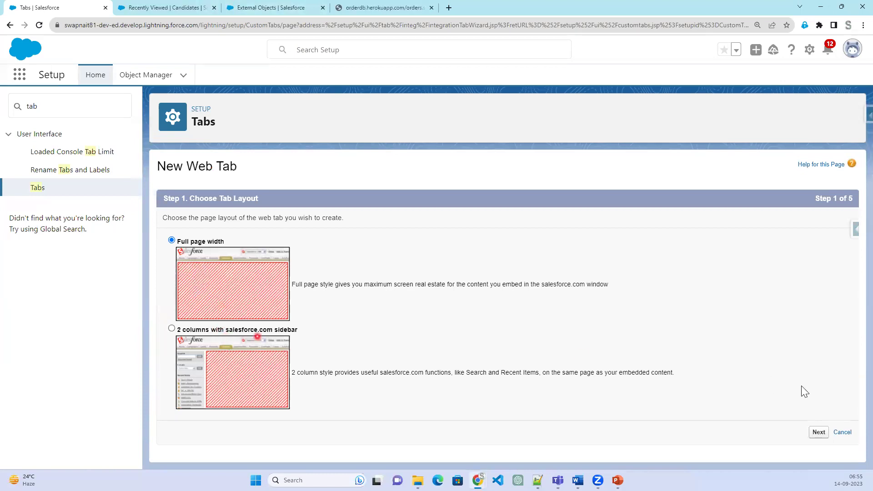
{"action": "left_click", "coordinate": [826, 435]}
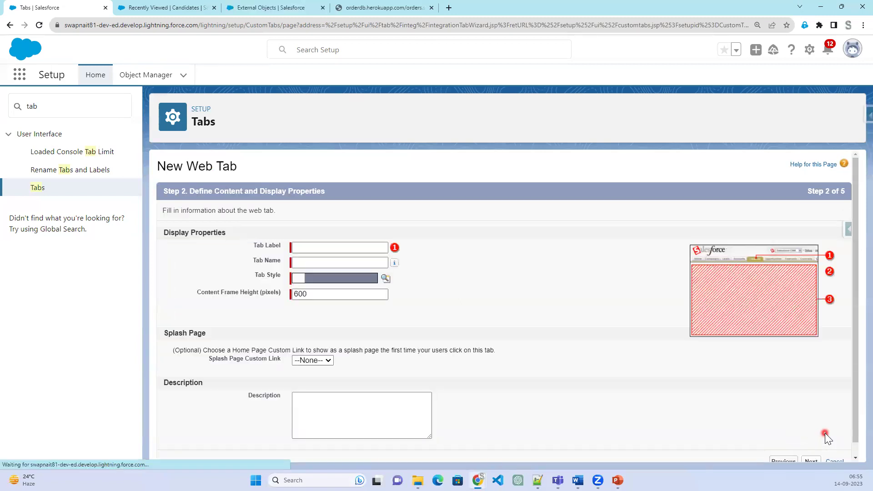
- Label the web tab Custom Salesforce website, fill its tab name from the label, and choose the Building tab style
{"action": "left_click", "coordinate": [329, 247]}
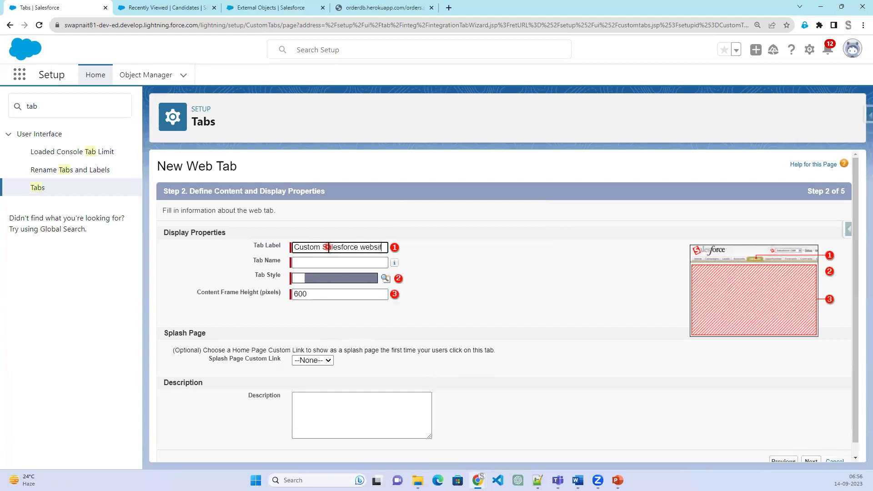
{"action": "key", "text": "Tab"}
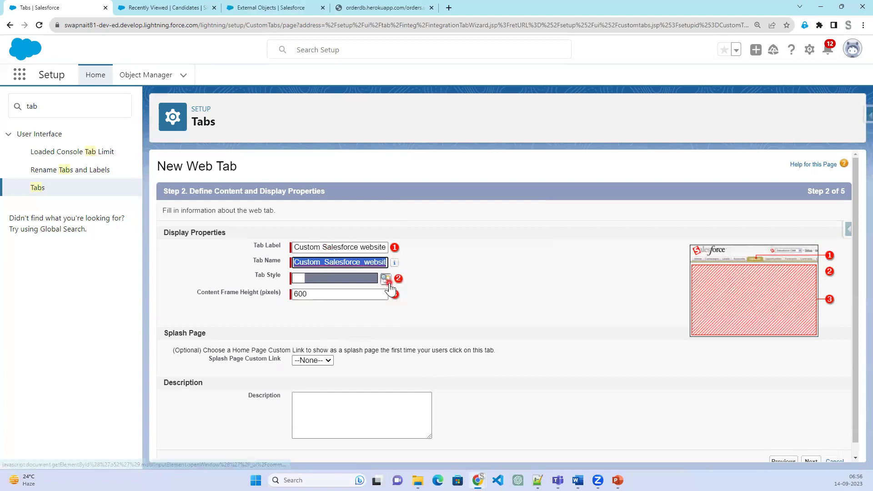
{"action": "left_click", "coordinate": [388, 283]}
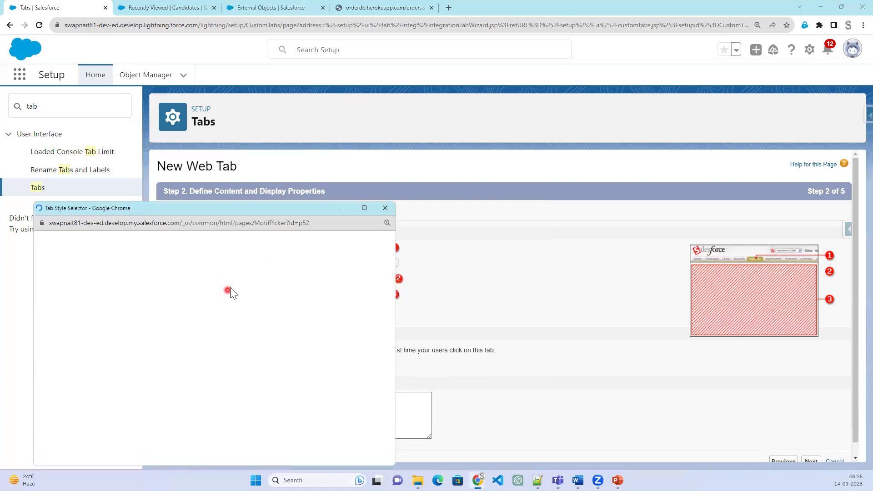
{"action": "scroll", "coordinate": [101, 364], "scroll_direction": "down", "scroll_amount": 1}
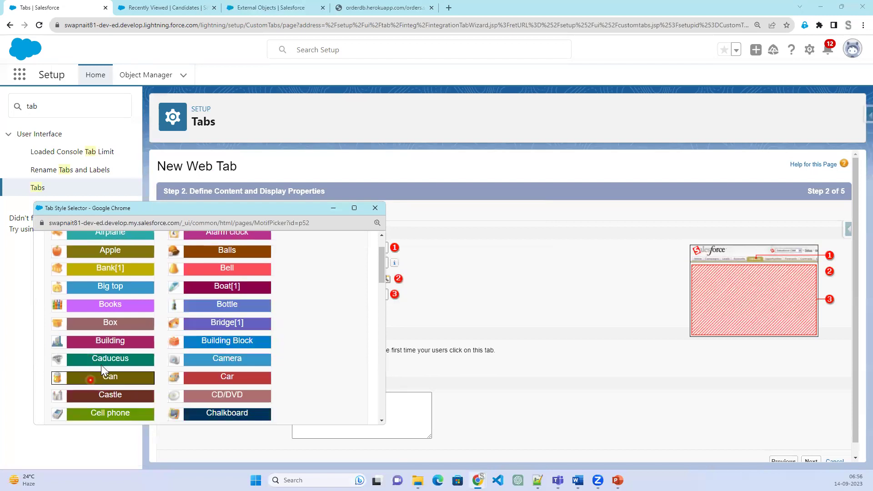
{"action": "left_click", "coordinate": [116, 341]}
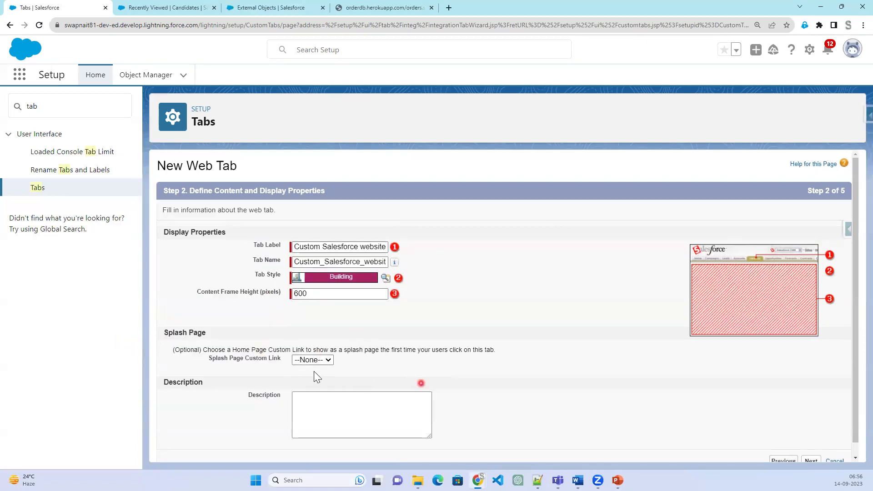
- Leave the splash page custom link at None and continue to the web tab's URL details
{"action": "scroll", "coordinate": [335, 352], "scroll_direction": "down", "scroll_amount": 1}
{"action": "left_click", "coordinate": [332, 347]}
{"action": "left_click", "coordinate": [811, 450]}
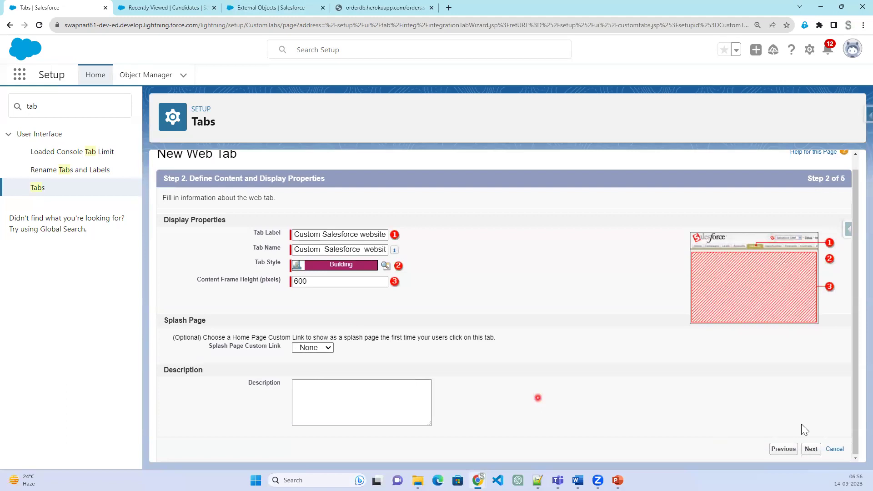
{"action": "left_click", "coordinate": [811, 448]}
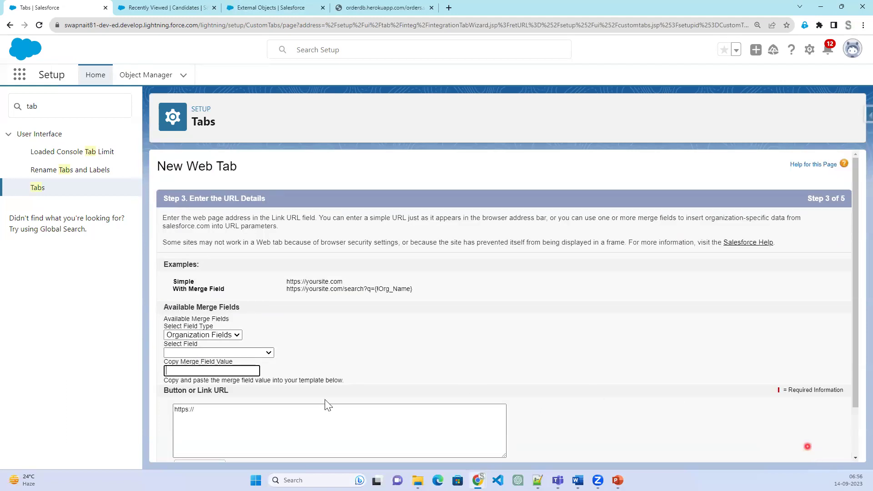
{"action": "left_click", "coordinate": [250, 351]}
{"action": "left_click", "coordinate": [226, 409]}
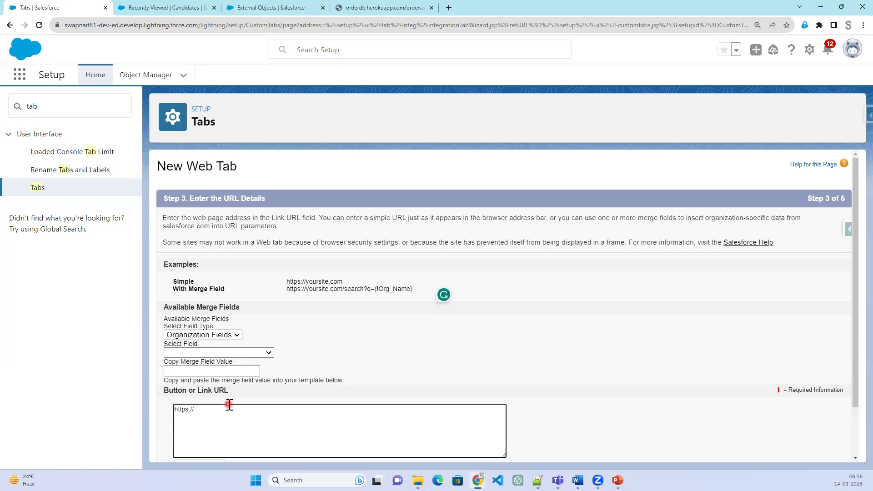
{"action": "left_click_drag", "start_coordinate": [287, 282], "coordinate": [331, 282]}
{"action": "left_click", "coordinate": [282, 291]}
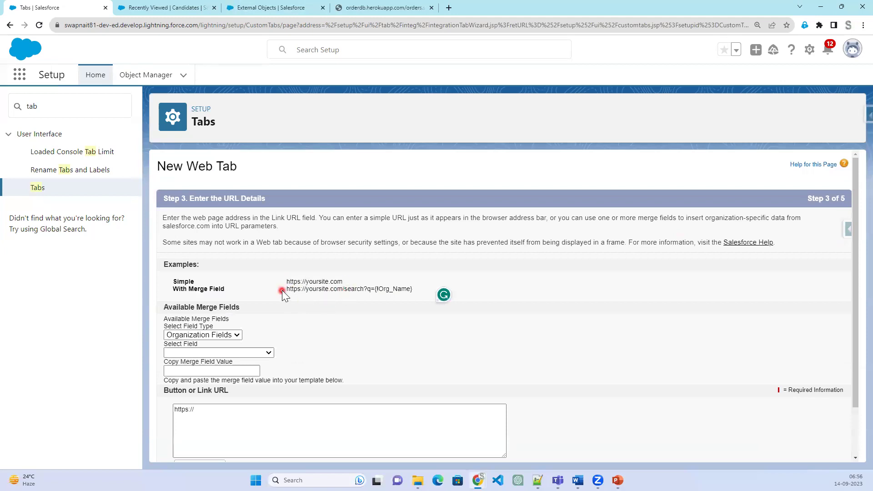
{"action": "mouse_move", "coordinate": [393, 293]}
{"action": "left_mouse_down"}
{"action": "mouse_move", "coordinate": [423, 291]}
{"action": "mouse_move", "coordinate": [394, 291]}
{"action": "left_mouse_up"}
{"action": "right_click", "coordinate": [393, 294]}
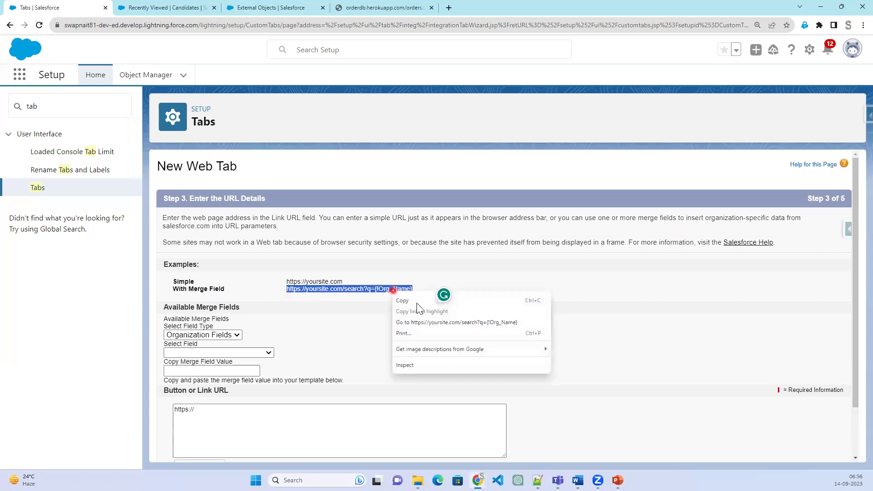
{"action": "left_click", "coordinate": [423, 303]}
{"action": "left_click", "coordinate": [223, 422]}
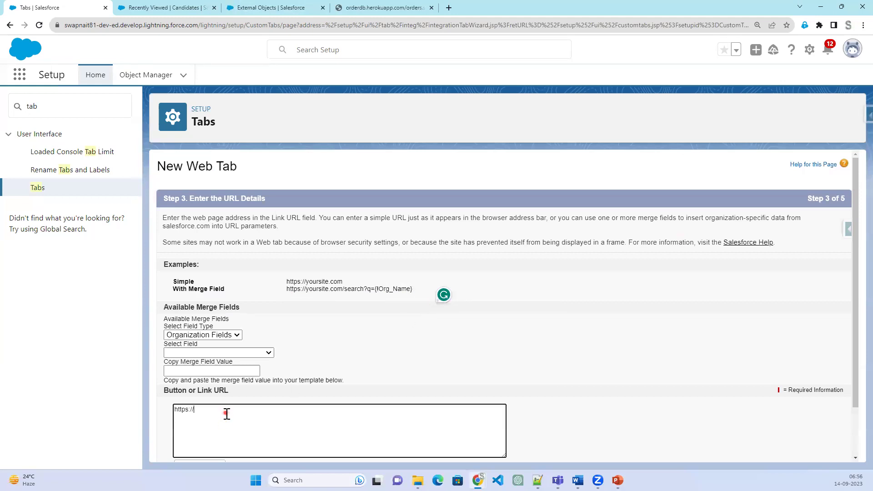
{"action": "key", "text": "ctrl+v"}
{"action": "left_click_drag", "start_coordinate": [192, 409], "coordinate": [145, 411]}
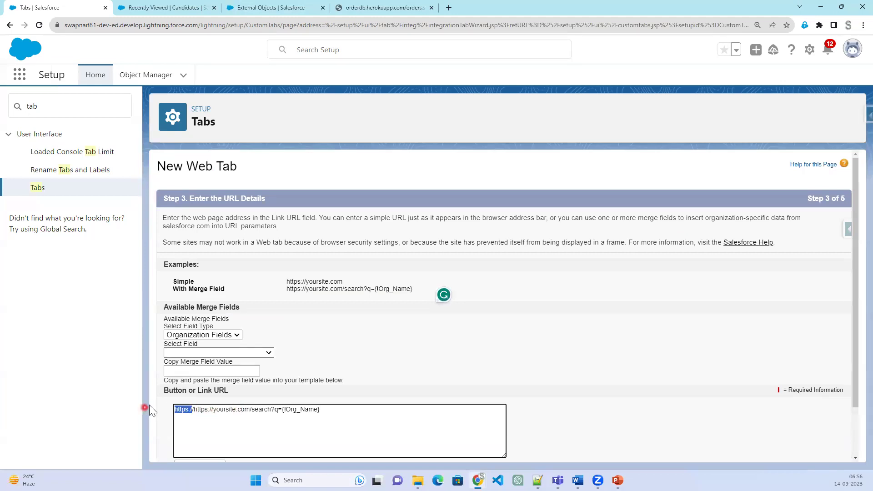
{"action": "key", "text": "Delete"}
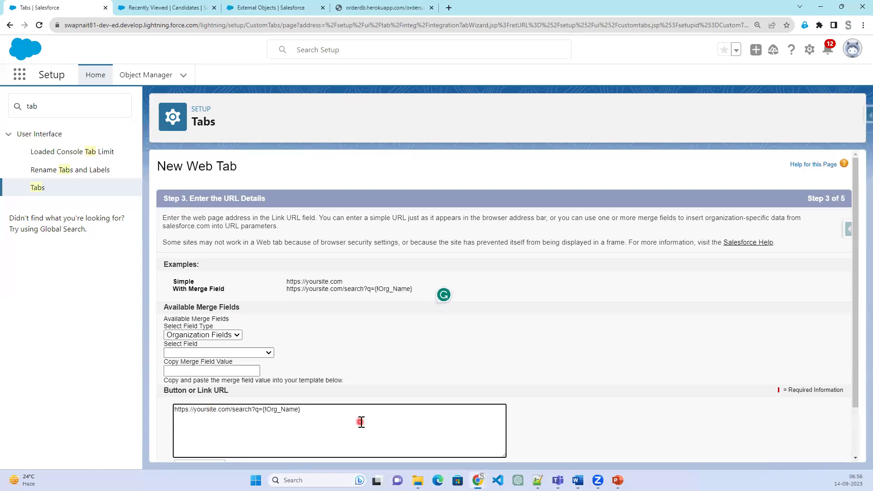
{"action": "key", "text": "BackSpace"}
{"action": "key", "text": "BackSpace"}
{"action": "key", "text": "BackSpace"}
{"action": "key", "text": "BackSpace"}
{"action": "key", "text": "BackSpace"}
{"action": "key", "text": "BackSpace"}
{"action": "key", "text": "BackSpace"}
{"action": "key", "text": "BackSpace"}
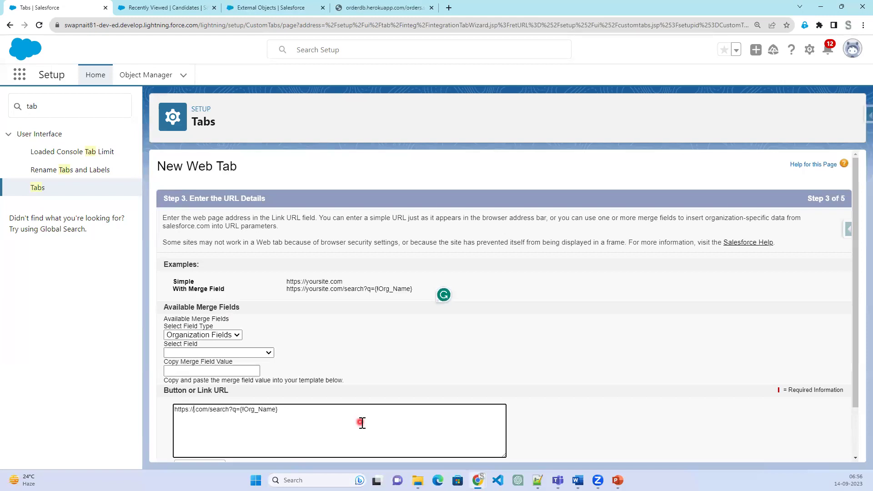
{"action": "key", "text": "ctrl+minus"}
{"action": "key", "text": "ctrl+plus"}
{"action": "key", "text": "ctrl+plus"}
{"action": "key", "text": "ctrl+plus"}
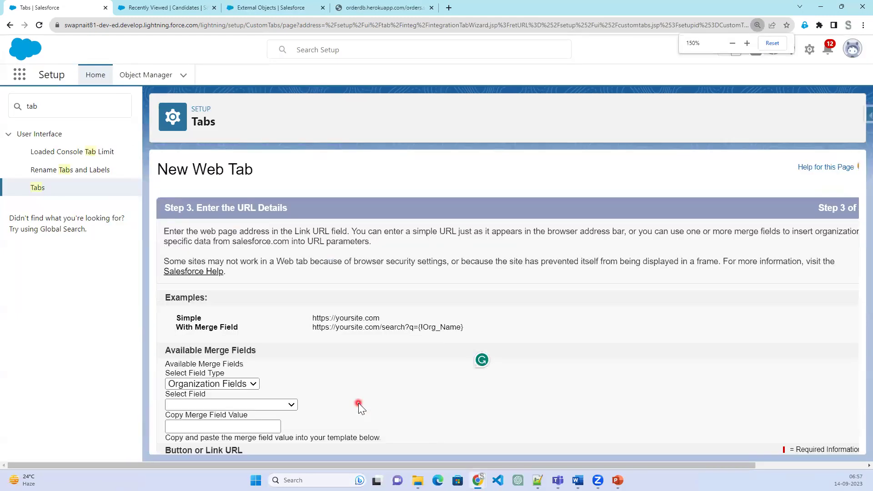
{"action": "key", "text": "ctrl+plus"}
{"action": "scroll", "coordinate": [358, 403], "scroll_direction": "down", "scroll_amount": 3}
{"action": "key", "text": "ctrl+plus"}
{"action": "scroll", "coordinate": [358, 403], "scroll_direction": "down", "scroll_amount": 3}
{"action": "type", "text": "google.com/search?q={!Org_Name"}
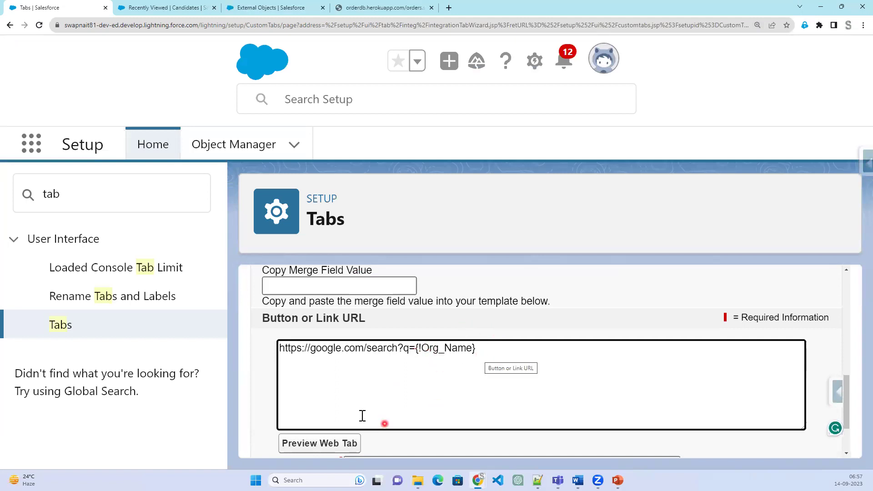
- Review the merge field types, keep Organization Fields, and select the Name field to generate its merge value
{"action": "left_click_drag", "start_coordinate": [415, 348], "coordinate": [422, 348]}
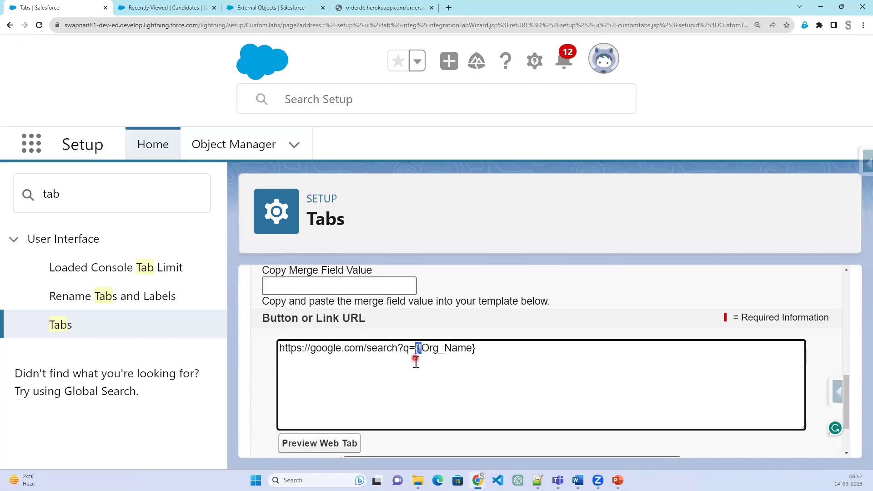
{"action": "scroll", "coordinate": [415, 361], "scroll_direction": "up", "scroll_amount": 1}
{"action": "scroll", "coordinate": [310, 319], "scroll_direction": "up", "scroll_amount": 1}
{"action": "left_click_drag", "start_coordinate": [263, 289], "coordinate": [379, 321]}
{"action": "left_click", "coordinate": [379, 321]}
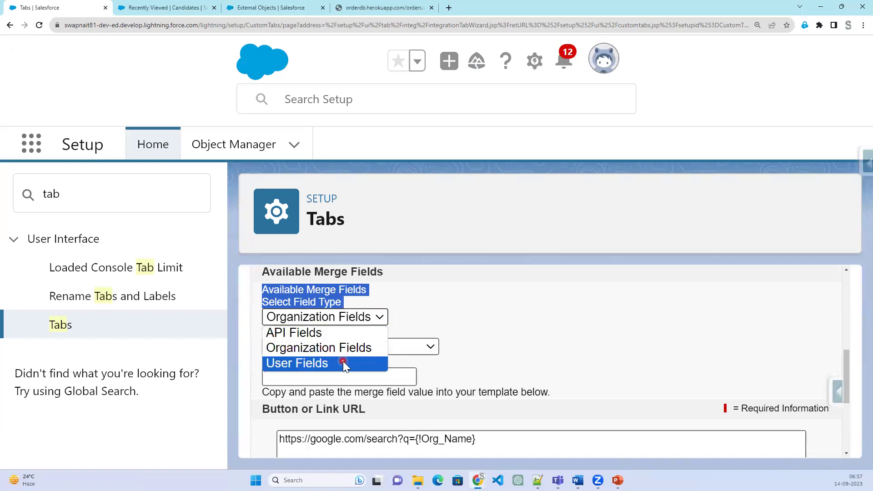
{"action": "left_click", "coordinate": [523, 336]}
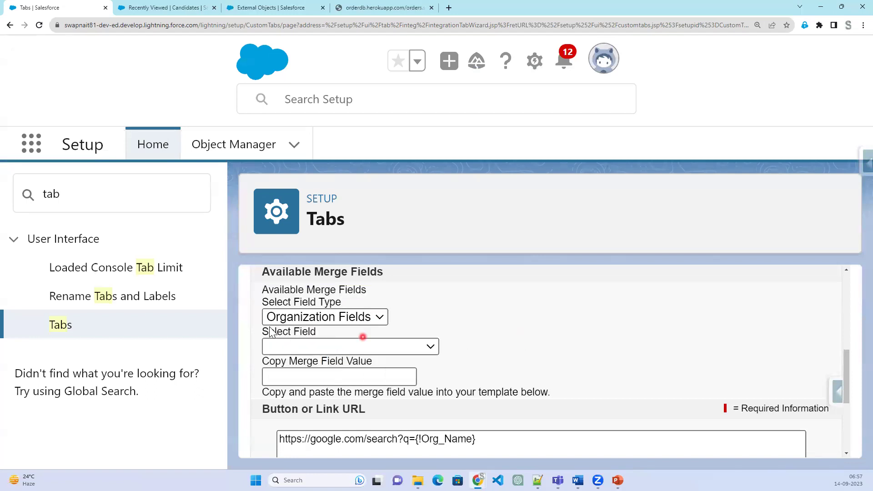
{"action": "scroll", "coordinate": [432, 379], "scroll_direction": "down", "scroll_amount": 1}
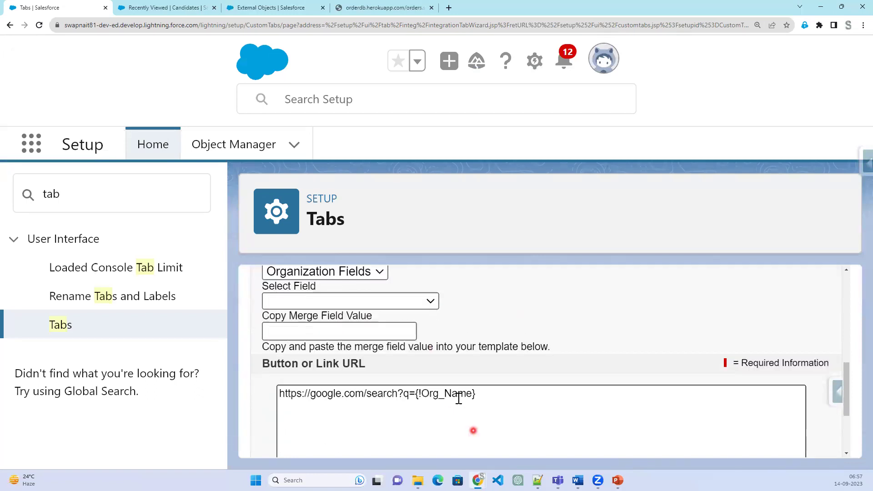
{"action": "left_click", "coordinate": [373, 305]}
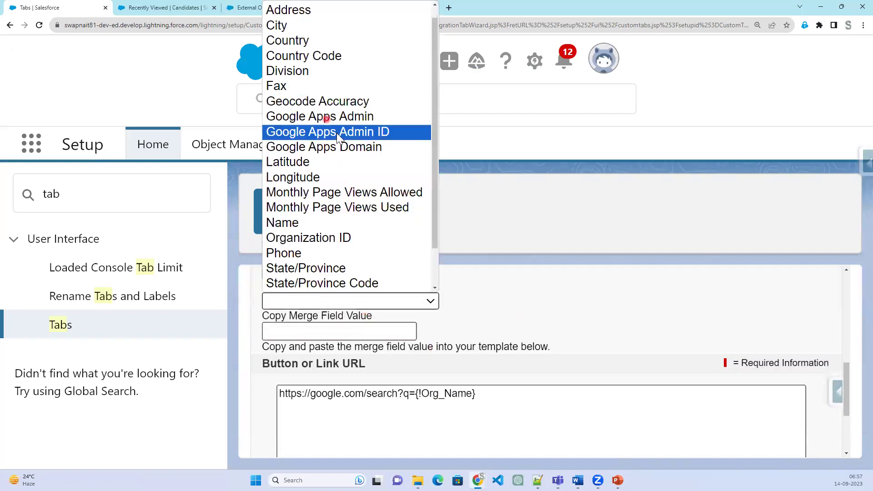
{"action": "left_click", "coordinate": [327, 224]}
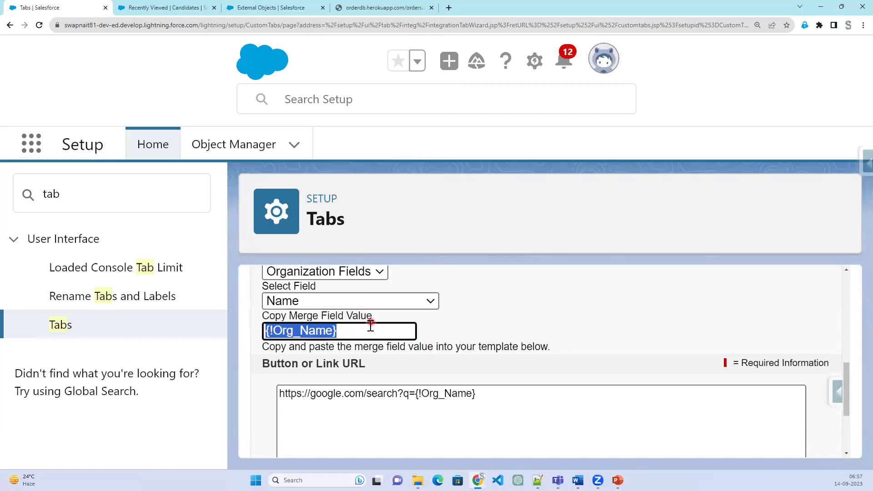
- Compare the generated Name merge field value with the merge field at the end of the link URL
{"action": "left_click", "coordinate": [279, 333]}
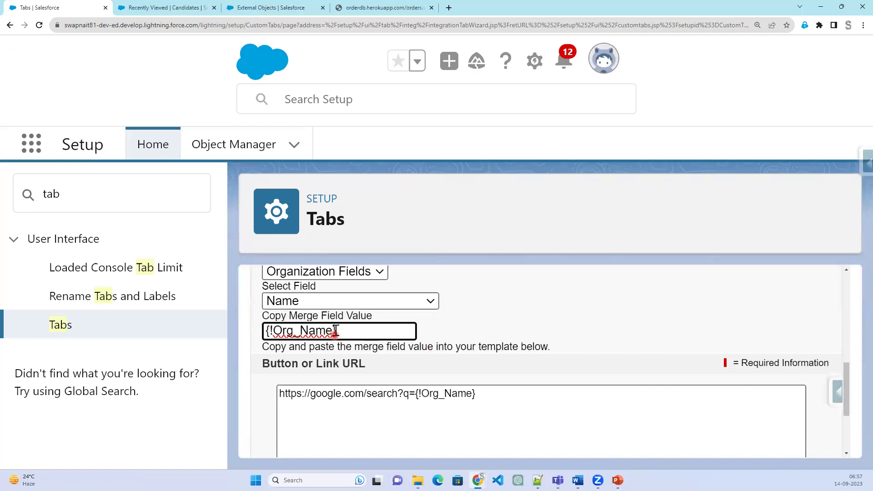
{"action": "left_click_drag", "start_coordinate": [338, 330], "coordinate": [263, 330]}
{"action": "left_click_drag", "start_coordinate": [414, 394], "coordinate": [485, 396]}
{"action": "left_click_drag", "start_coordinate": [337, 331], "coordinate": [252, 339]}
{"action": "left_click_drag", "start_coordinate": [496, 394], "coordinate": [415, 394]}
{"action": "left_click", "coordinate": [400, 331]}
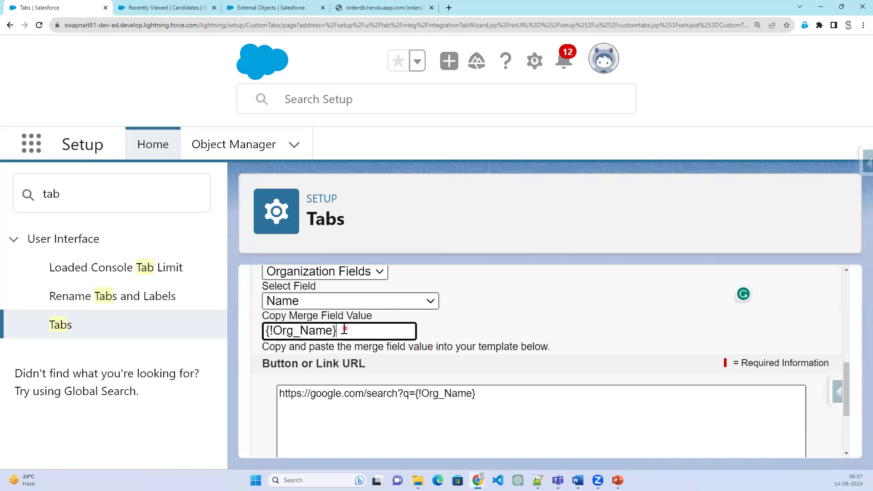
{"action": "left_click_drag", "start_coordinate": [400, 332], "coordinate": [248, 336]}
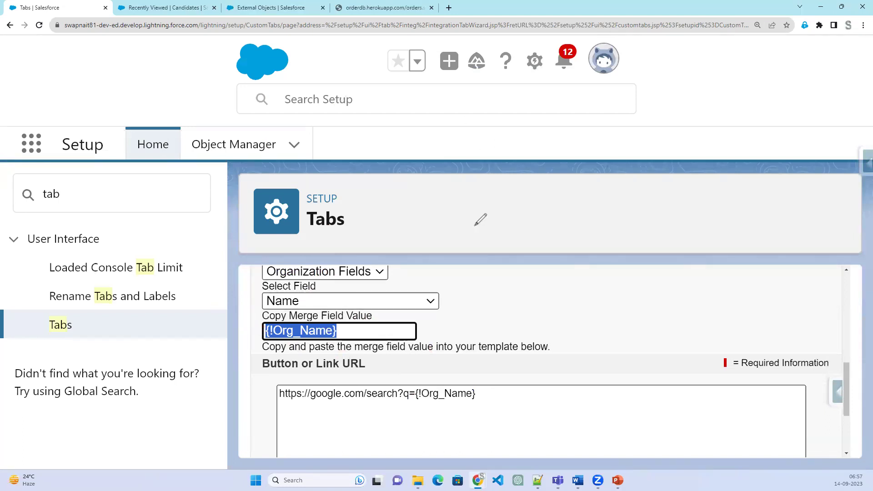
{"action": "mouse_move", "coordinate": [513, 190]}
{"action": "left_mouse_down"}
{"action": "mouse_move", "coordinate": [513, 233]}
{"action": "mouse_move", "coordinate": [681, 224]}
{"action": "mouse_move", "coordinate": [589, 187]}
{"action": "mouse_move", "coordinate": [521, 200]}
{"action": "left_mouse_up"}
{"action": "left_click_drag", "start_coordinate": [647, 207], "coordinate": [676, 207]}
{"action": "left_click_drag", "start_coordinate": [523, 214], "coordinate": [639, 214]}
{"action": "left_click_drag", "start_coordinate": [517, 220], "coordinate": [666, 217]}
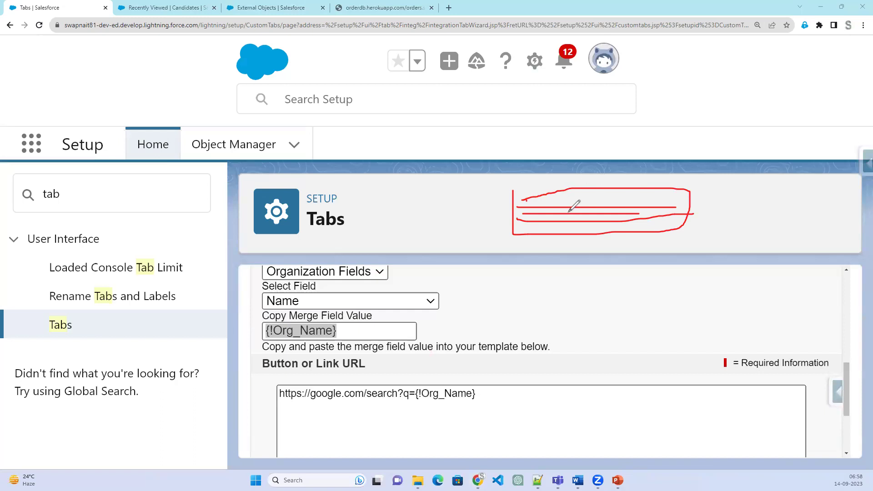
{"action": "left_click_drag", "start_coordinate": [574, 188], "coordinate": [575, 233]}
{"action": "left_click_drag", "start_coordinate": [612, 188], "coordinate": [620, 237]}
{"action": "left_click_drag", "start_coordinate": [652, 188], "coordinate": [651, 223]}
{"action": "left_click_drag", "start_coordinate": [672, 188], "coordinate": [676, 229]}
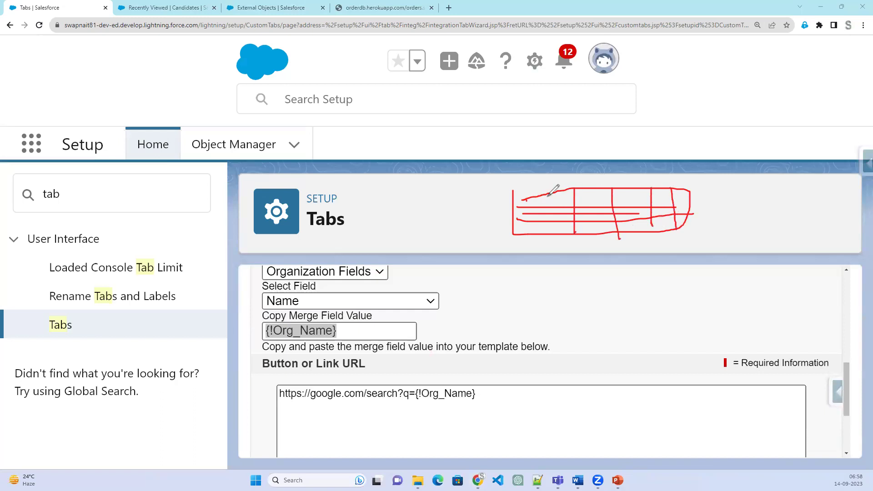
{"action": "mouse_move", "coordinate": [526, 162]}
{"action": "left_mouse_down"}
{"action": "mouse_move", "coordinate": [557, 164]}
{"action": "mouse_move", "coordinate": [548, 159]}
{"action": "mouse_move", "coordinate": [556, 141]}
{"action": "left_mouse_up"}
{"action": "left_click_drag", "start_coordinate": [551, 196], "coordinate": [611, 162]}
{"action": "mouse_move", "coordinate": [584, 192]}
{"action": "left_mouse_down"}
{"action": "mouse_move", "coordinate": [640, 171]}
{"action": "mouse_move", "coordinate": [639, 195]}
{"action": "left_mouse_up"}
{"action": "mouse_move", "coordinate": [720, 159]}
{"action": "left_mouse_down"}
{"action": "mouse_move", "coordinate": [666, 196]}
{"action": "mouse_move", "coordinate": [785, 170]}
{"action": "left_mouse_up"}
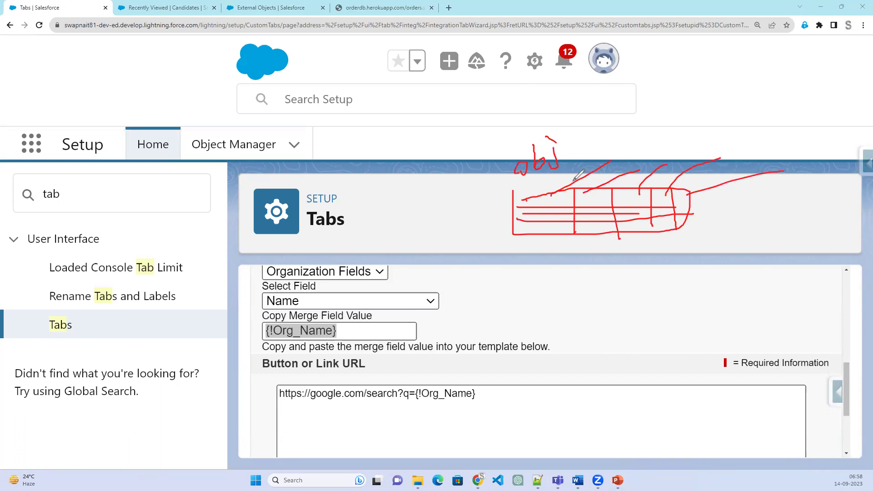
{"action": "mouse_move", "coordinate": [590, 168]}
{"action": "left_mouse_down"}
{"action": "mouse_move", "coordinate": [617, 154]}
{"action": "mouse_move", "coordinate": [592, 164]}
{"action": "mouse_move", "coordinate": [600, 148]}
{"action": "mouse_move", "coordinate": [609, 157]}
{"action": "left_mouse_up"}
{"action": "mouse_move", "coordinate": [299, 295]}
{"action": "left_mouse_down"}
{"action": "mouse_move", "coordinate": [326, 285]}
{"action": "mouse_move", "coordinate": [278, 283]}
{"action": "mouse_move", "coordinate": [306, 288]}
{"action": "left_mouse_up"}
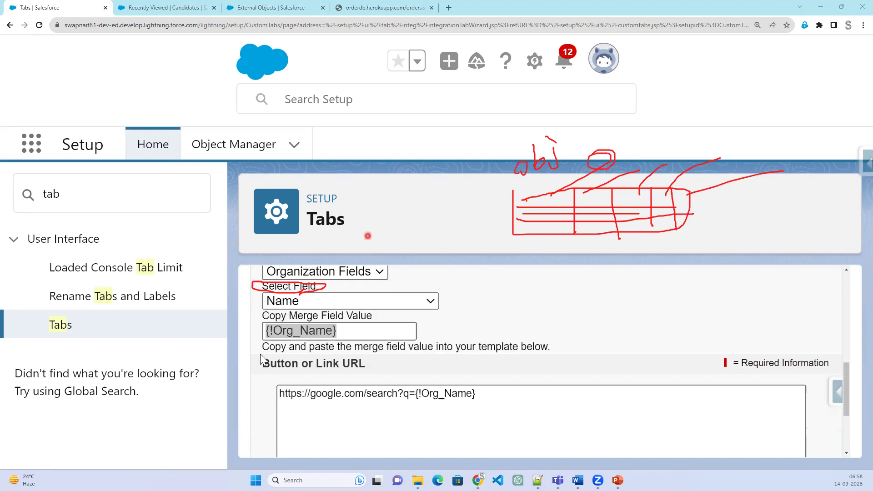
{"action": "left_click", "coordinate": [349, 333]}
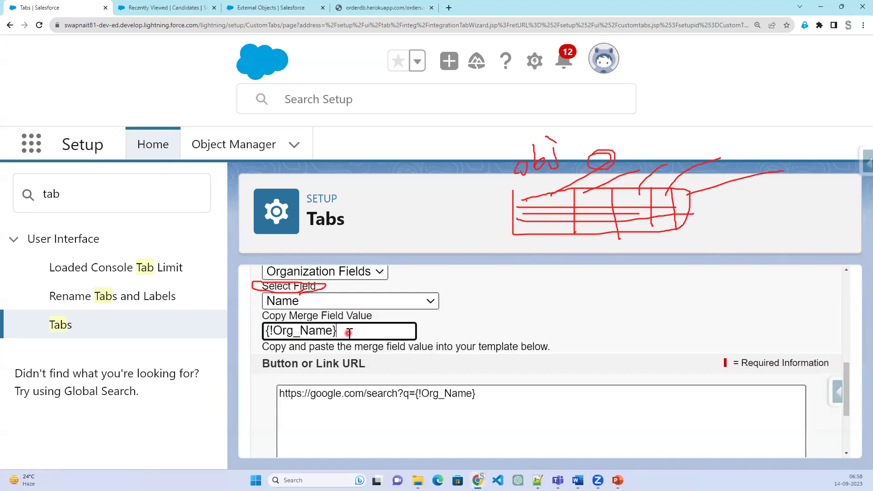
- Check the Organization Name merge field value against the search parameter of the link URL, and clear the on-screen annotations
{"action": "left_click_drag", "start_coordinate": [349, 332], "coordinate": [231, 326]}
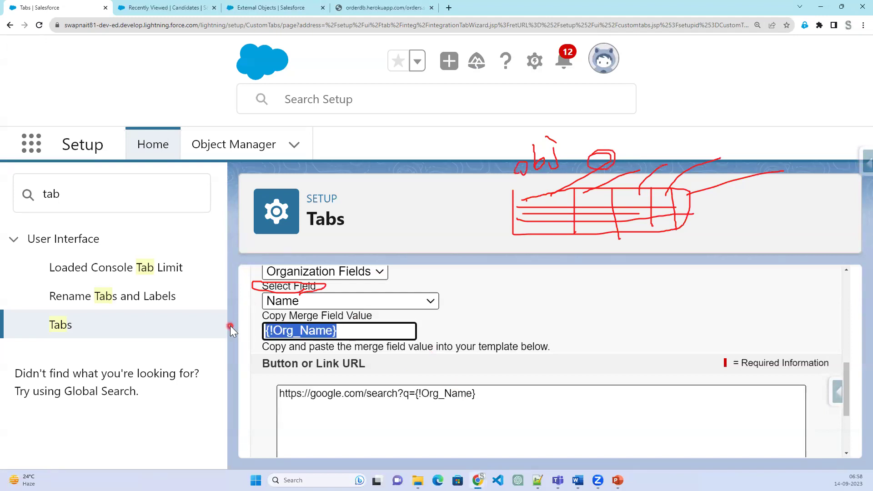
{"action": "left_click_drag", "start_coordinate": [492, 394], "coordinate": [411, 394]}
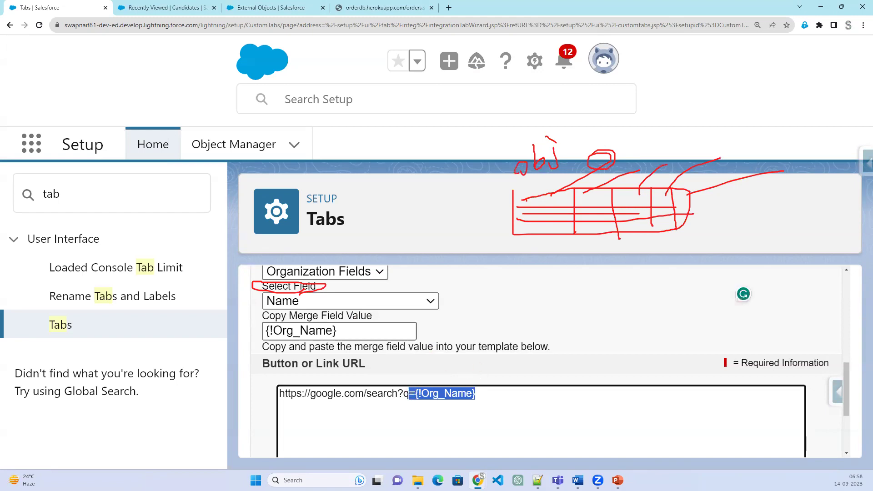
{"action": "key", "text": "Escape"}
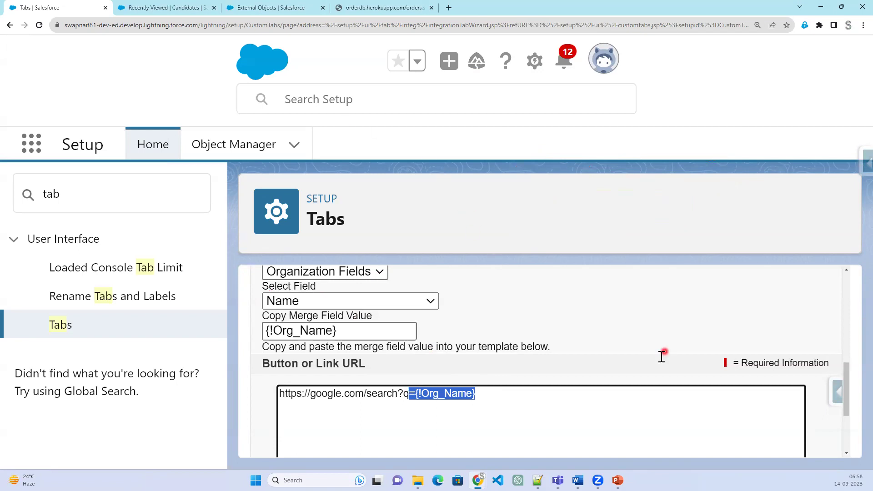
{"action": "scroll", "coordinate": [663, 352], "scroll_direction": "down", "scroll_amount": 3}
{"action": "scroll", "coordinate": [423, 411], "scroll_direction": "up", "scroll_amount": 3}
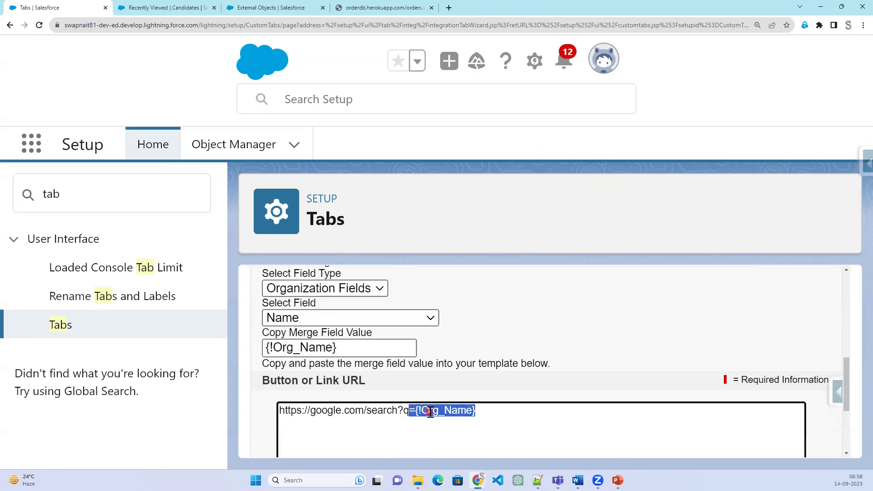
- Accept the Google search link URL with Unicode (UTF-8) encoding and continue to the profile visibility settings
{"action": "key", "text": "ctrl+minus"}
{"action": "key", "text": "ctrl+minus"}
{"action": "key", "text": "ctrl+minus"}
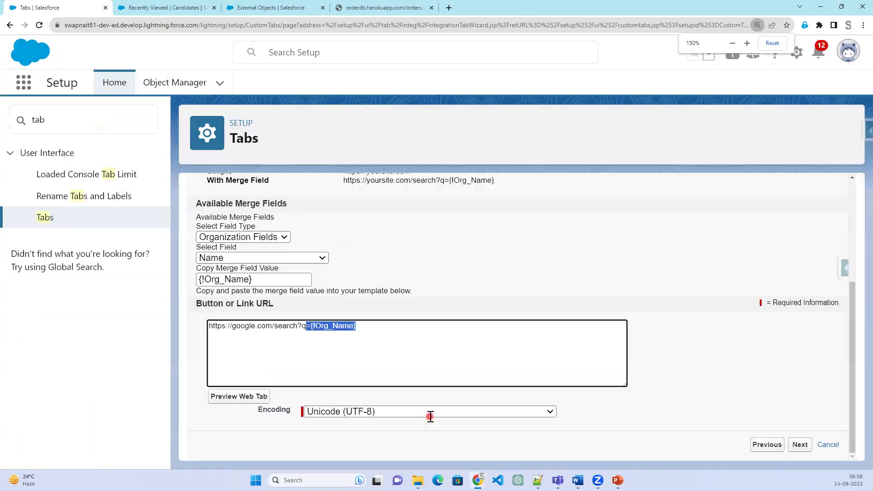
{"action": "scroll", "coordinate": [566, 442], "scroll_direction": "down", "scroll_amount": 1}
{"action": "left_click", "coordinate": [800, 445]}
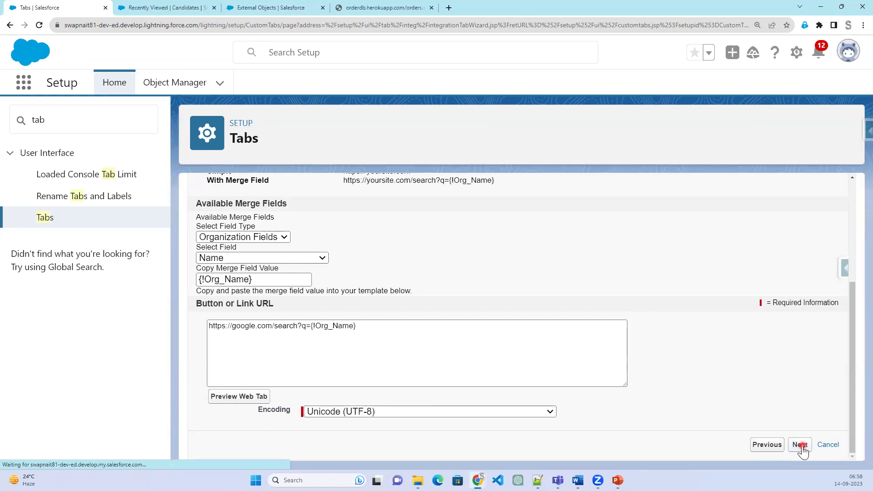
- Keep the tab Default On for the profiles, leave it included in all custom apps, and save the web tab
{"action": "scroll", "coordinate": [799, 437], "scroll_direction": "down", "scroll_amount": 10}
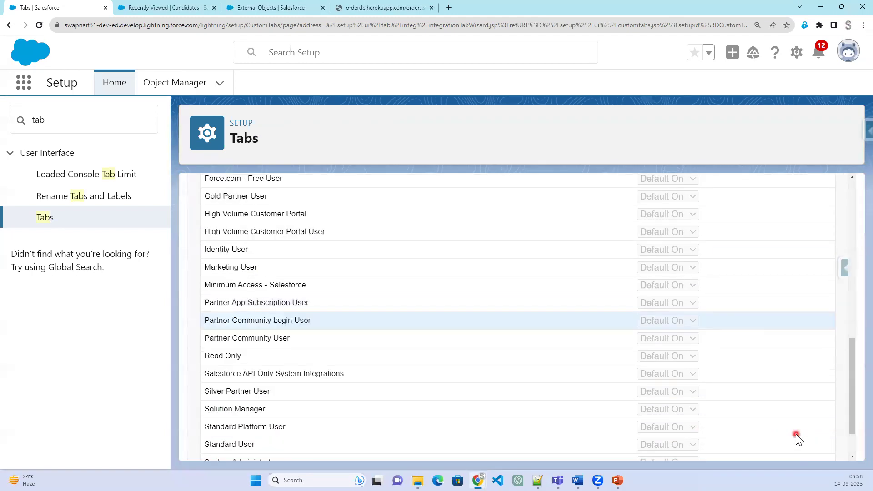
{"action": "scroll", "coordinate": [795, 435], "scroll_direction": "down", "scroll_amount": 3}
{"action": "left_click", "coordinate": [800, 445]}
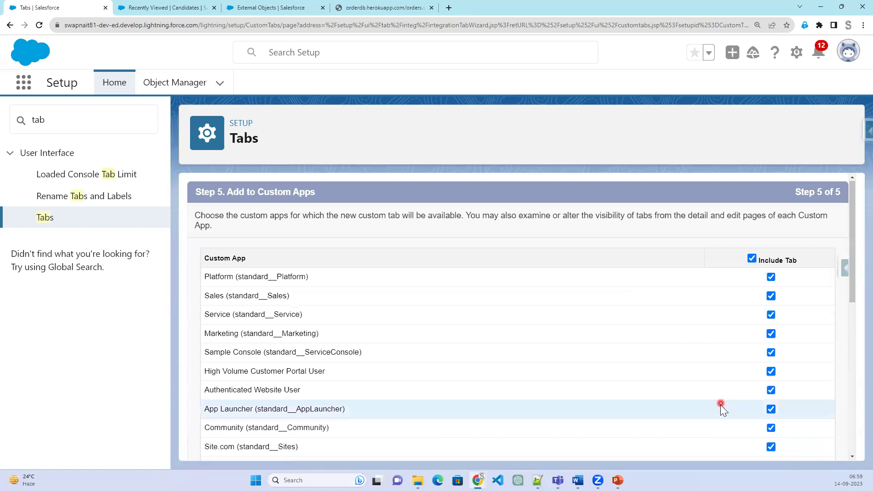
{"action": "scroll", "coordinate": [721, 406], "scroll_direction": "down", "scroll_amount": 8}
{"action": "left_click", "coordinate": [797, 446]}
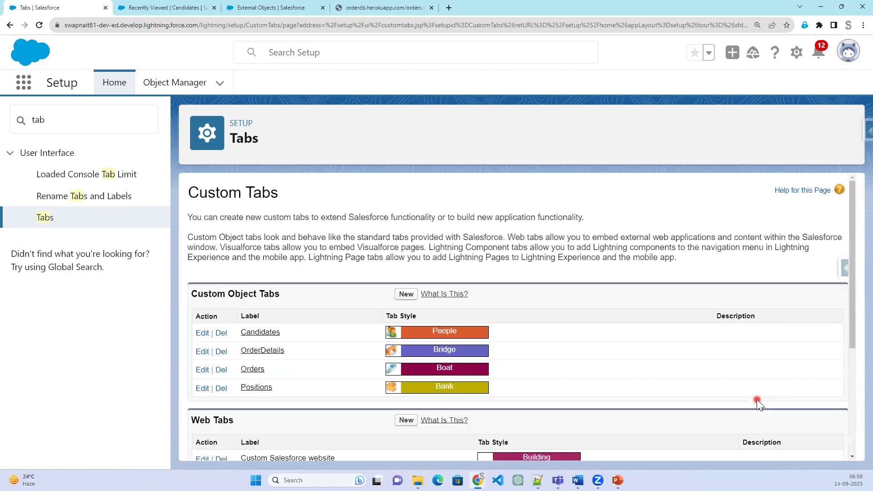
- Reload the SWAPNAIT app page and open the Custom Salesforce website tab to test its content
{"action": "scroll", "coordinate": [446, 394], "scroll_direction": "down", "scroll_amount": 2}
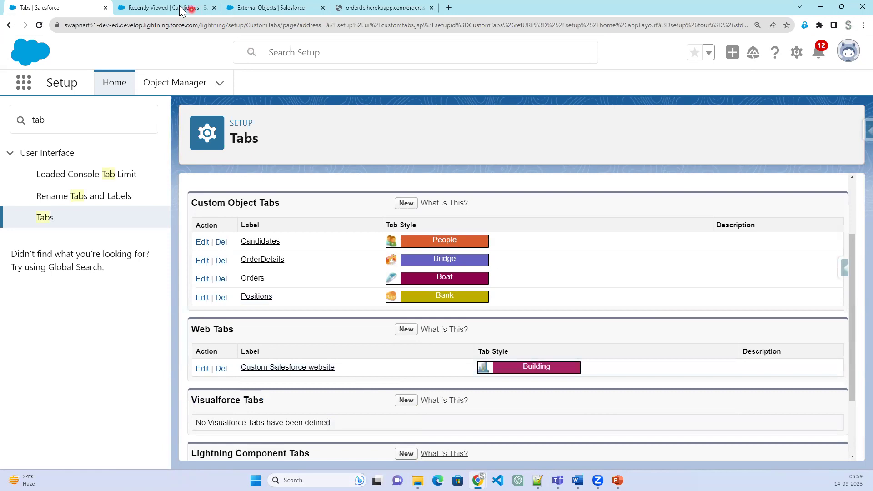
{"action": "left_click", "coordinate": [293, 9]}
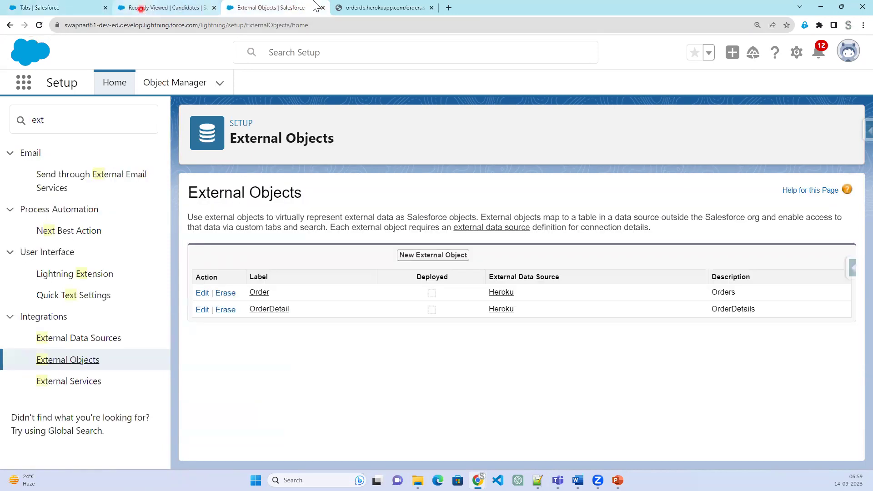
{"action": "left_click", "coordinate": [140, 9]}
{"action": "left_click", "coordinate": [39, 25]}
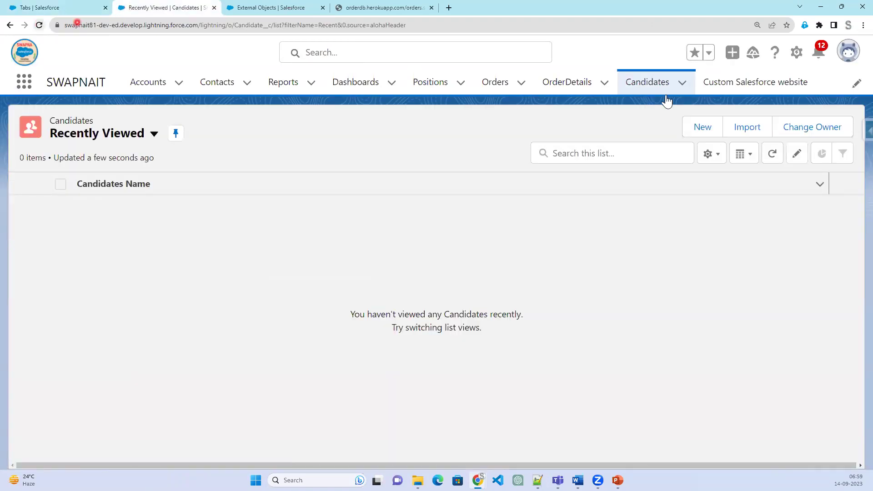
{"action": "left_click", "coordinate": [768, 93]}
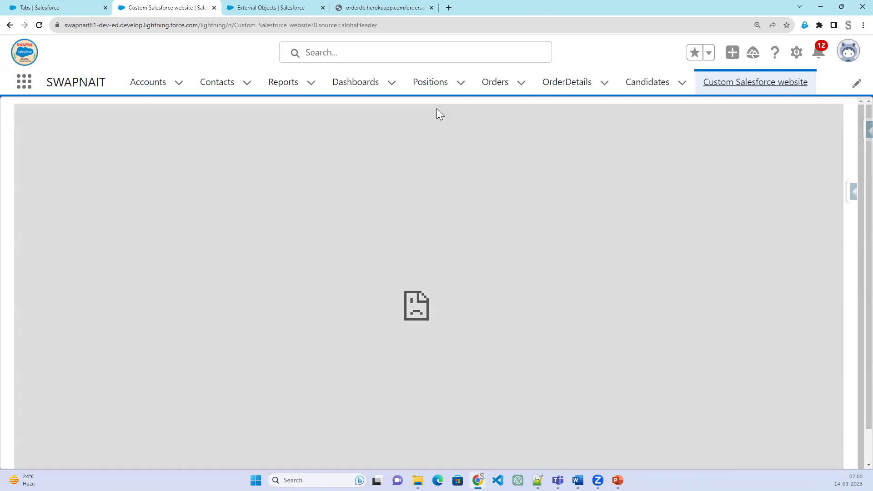
{"action": "left_click", "coordinate": [362, 275]}
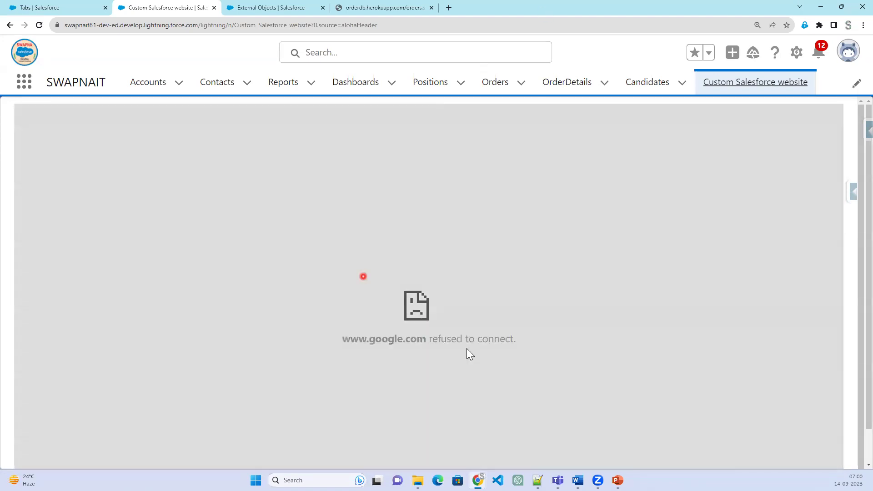
{"action": "left_click", "coordinate": [466, 348]}
{"action": "left_click", "coordinate": [247, 105]}
- Return to the Tabs setup page and review the Web Tabs list and the other tab types below it
{"action": "left_click", "coordinate": [35, 8]}
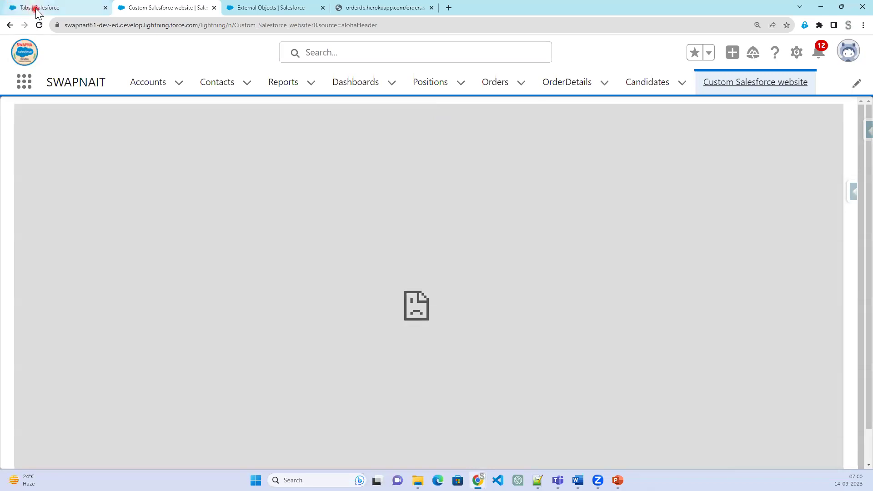
{"action": "left_click", "coordinate": [407, 115]}
{"action": "left_click", "coordinate": [467, 419]}
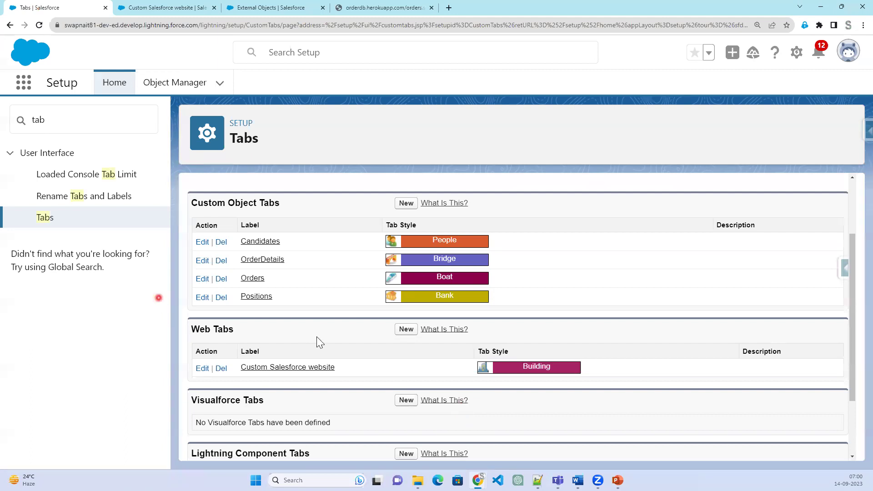
{"action": "scroll", "coordinate": [327, 356], "scroll_direction": "down", "scroll_amount": 1}
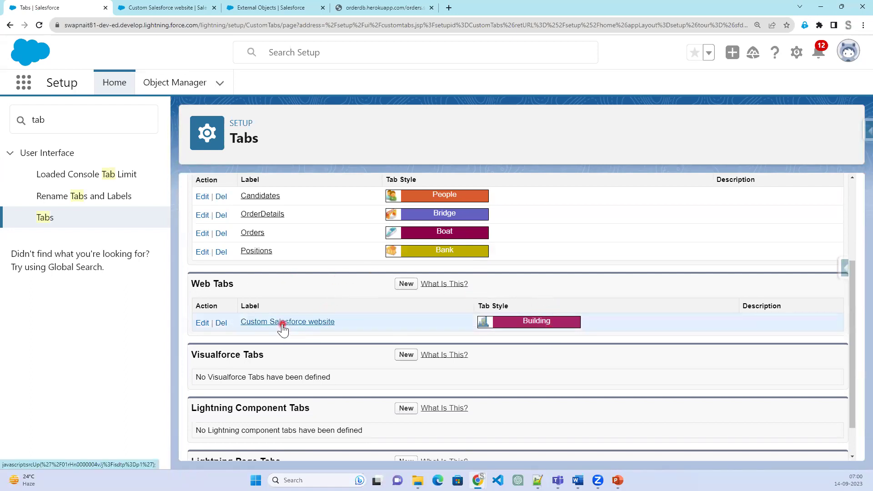
{"action": "scroll", "coordinate": [279, 328], "scroll_direction": "down", "scroll_amount": 1}
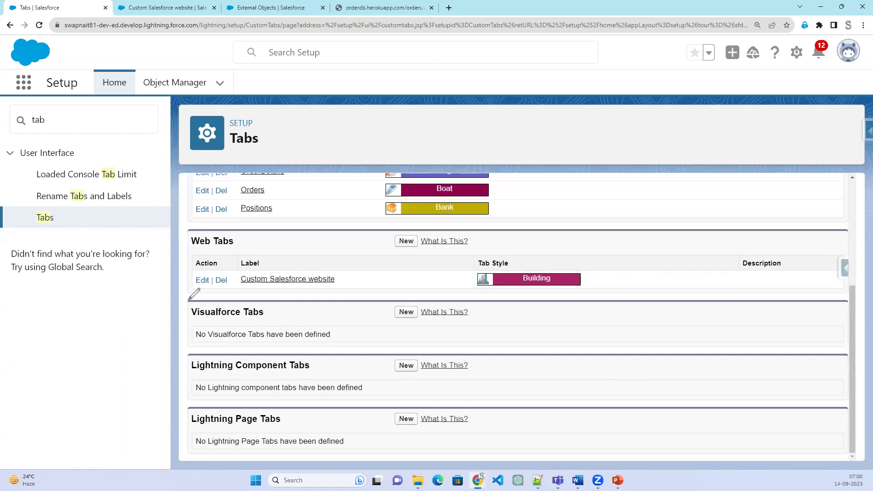
- Examine the Visualforce Tabs section and its option for creating a new tab
{"action": "left_click_drag", "start_coordinate": [181, 325], "coordinate": [188, 299]}
{"action": "mouse_move", "coordinate": [273, 330]}
{"action": "left_mouse_down"}
{"action": "mouse_move", "coordinate": [220, 299]}
{"action": "mouse_move", "coordinate": [148, 301]}
{"action": "mouse_move", "coordinate": [238, 321]}
{"action": "mouse_move", "coordinate": [241, 309]}
{"action": "mouse_move", "coordinate": [224, 299]}
{"action": "mouse_move", "coordinate": [194, 300]}
{"action": "mouse_move", "coordinate": [188, 314]}
{"action": "left_mouse_up"}
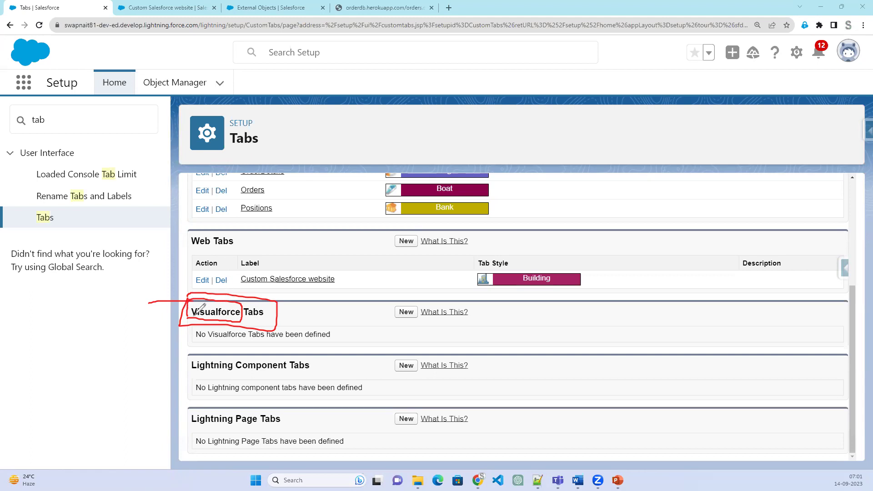
{"action": "left_click_drag", "start_coordinate": [186, 311], "coordinate": [129, 315]}
{"action": "mouse_move", "coordinate": [73, 305]}
{"action": "left_mouse_down"}
{"action": "mouse_move", "coordinate": [68, 389]}
{"action": "mouse_move", "coordinate": [137, 310]}
{"action": "mouse_move", "coordinate": [68, 305]}
{"action": "left_mouse_up"}
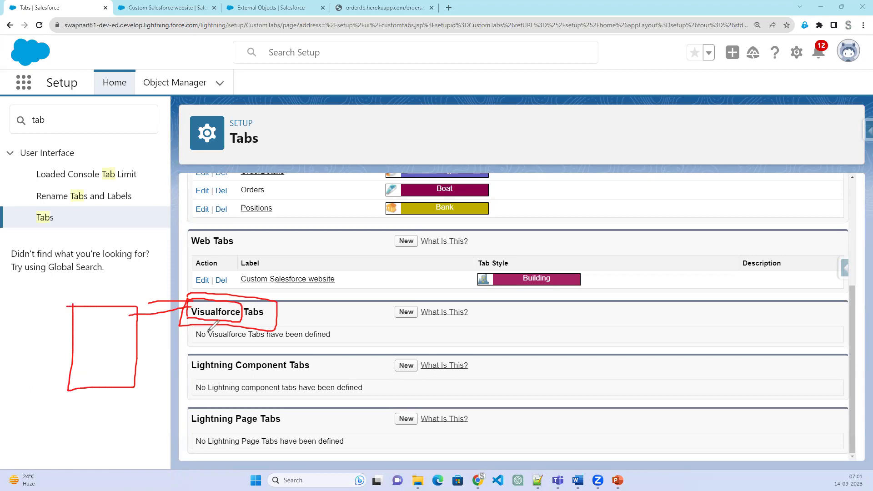
{"action": "mouse_move", "coordinate": [82, 328]}
{"action": "left_mouse_down"}
{"action": "mouse_move", "coordinate": [125, 337]}
{"action": "mouse_move", "coordinate": [72, 344]}
{"action": "mouse_move", "coordinate": [81, 328]}
{"action": "mouse_move", "coordinate": [103, 355]}
{"action": "mouse_move", "coordinate": [90, 372]}
{"action": "mouse_move", "coordinate": [81, 358]}
{"action": "left_mouse_up"}
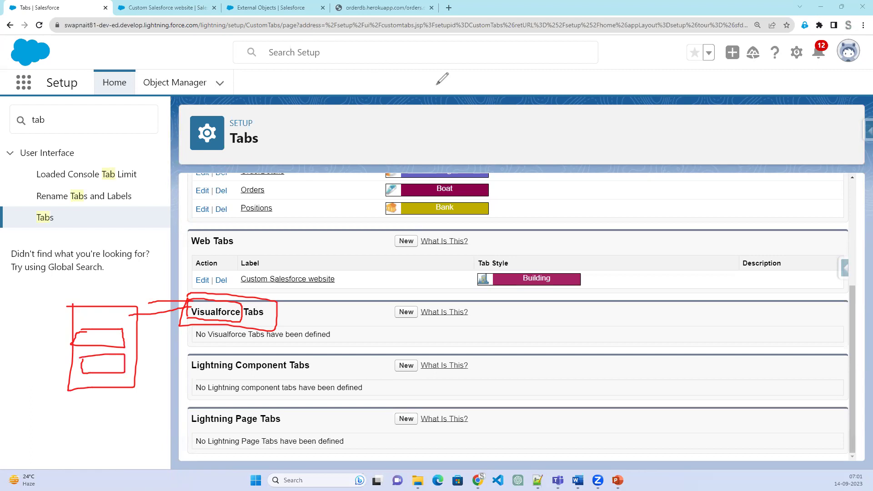
{"action": "mouse_move", "coordinate": [422, 301]}
{"action": "left_mouse_down"}
{"action": "mouse_move", "coordinate": [387, 306]}
{"action": "mouse_move", "coordinate": [407, 329]}
{"action": "mouse_move", "coordinate": [421, 303]}
{"action": "left_mouse_up"}
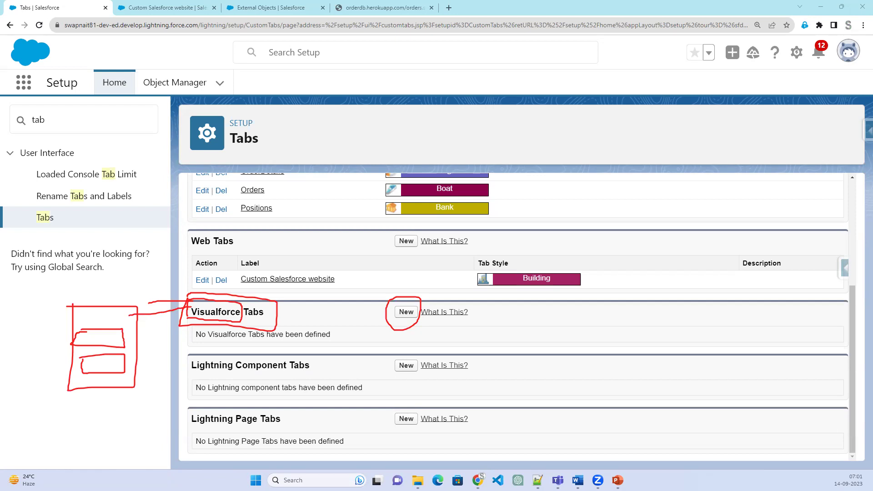
{"action": "key", "text": "Escape"}
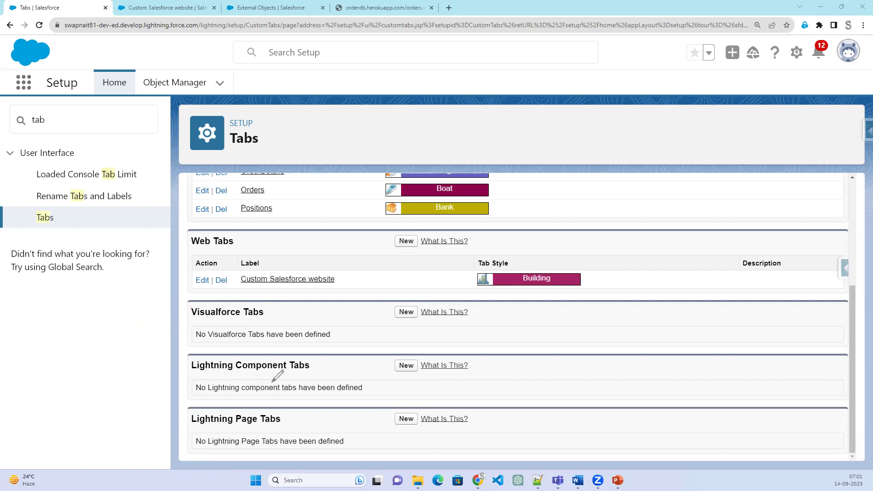
- Start a new Lightning component tab and check which Lightning components can be chosen for it
{"action": "left_click_drag", "start_coordinate": [171, 367], "coordinate": [267, 375]}
{"action": "left_click", "coordinate": [409, 368]}
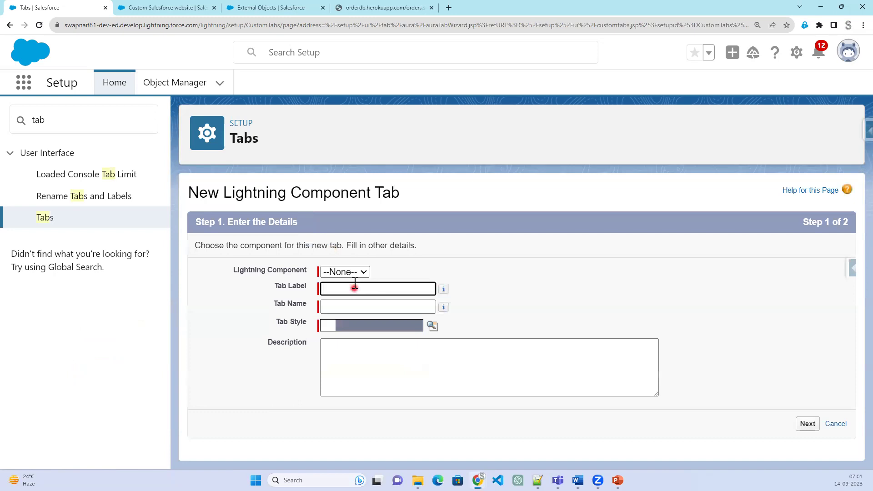
{"action": "left_click", "coordinate": [354, 274]}
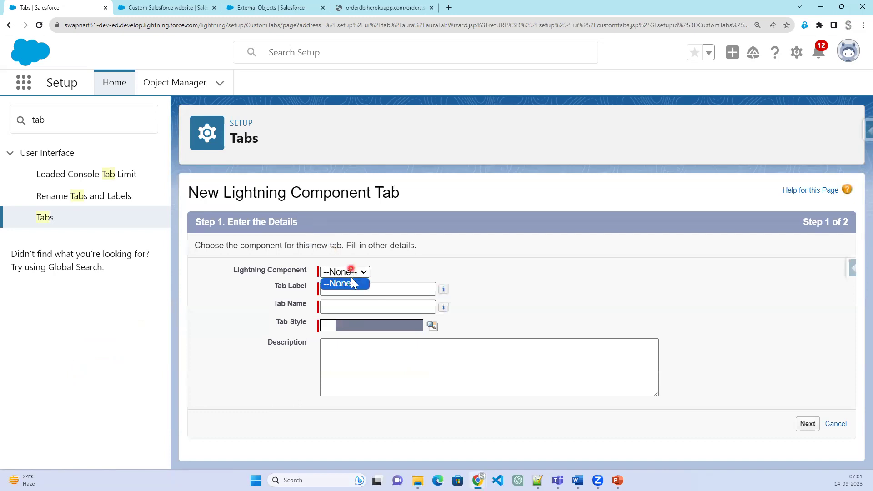
{"action": "left_click", "coordinate": [232, 271]}
{"action": "double_click", "coordinate": [233, 271]}
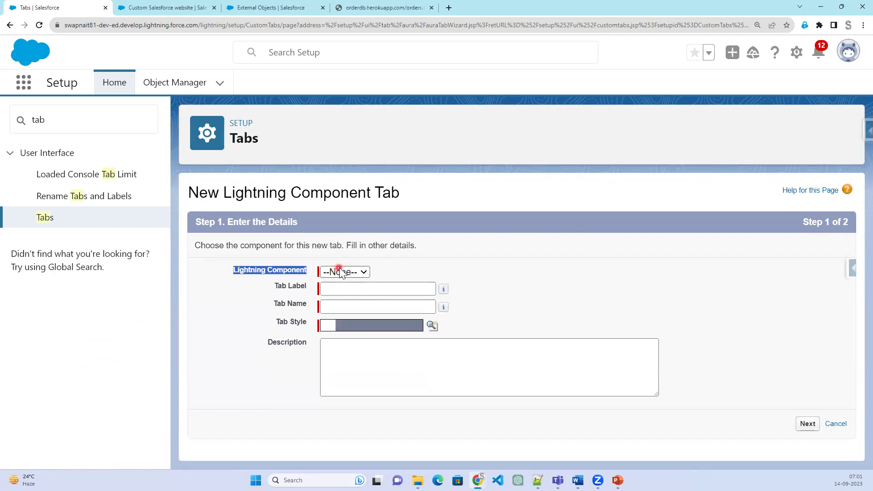
{"action": "left_click", "coordinate": [340, 271]}
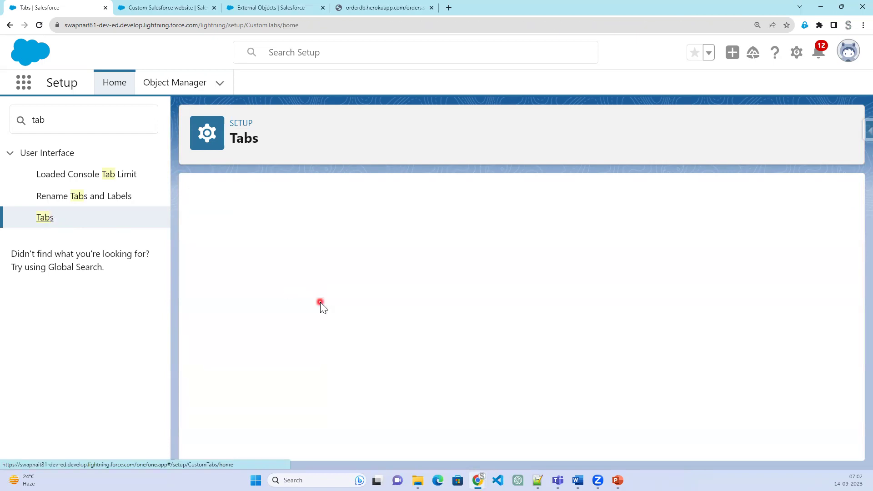
- Check which Lightning pages can be chosen for a new Lightning page tab, and return to the custom tabs list
{"action": "scroll", "coordinate": [370, 373], "scroll_direction": "down", "scroll_amount": 5}
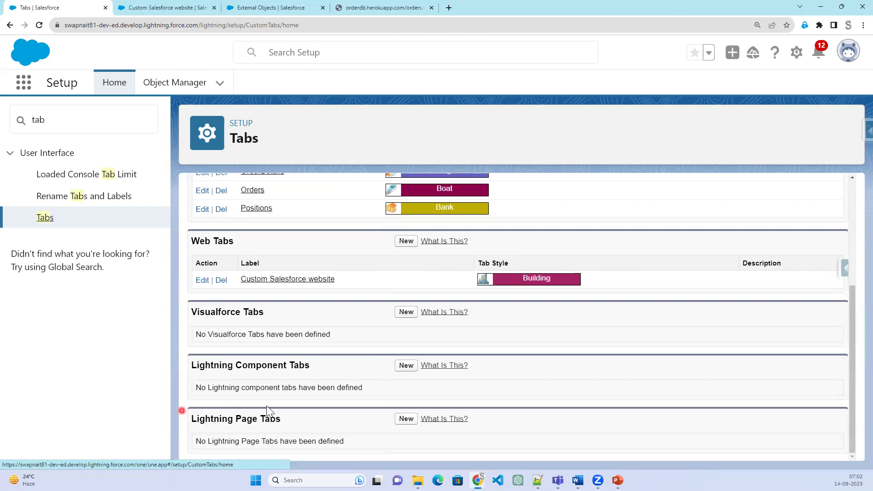
{"action": "left_click", "coordinate": [406, 420]}
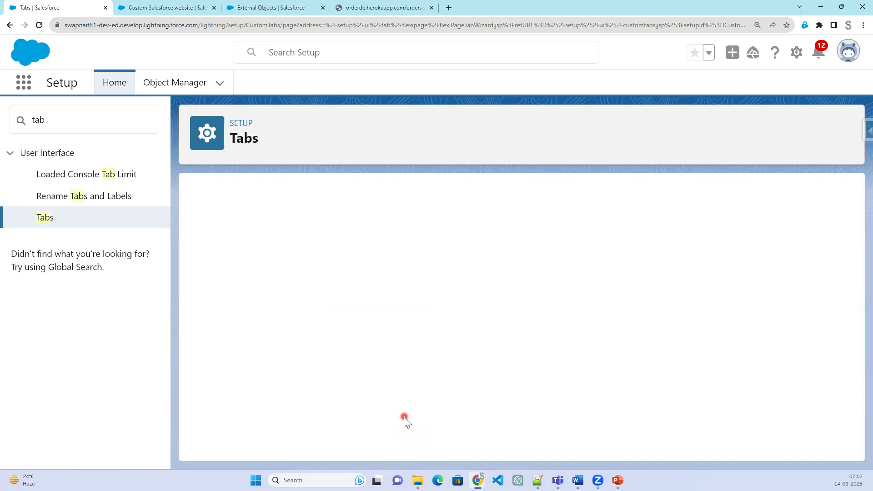
{"action": "left_click", "coordinate": [349, 273]}
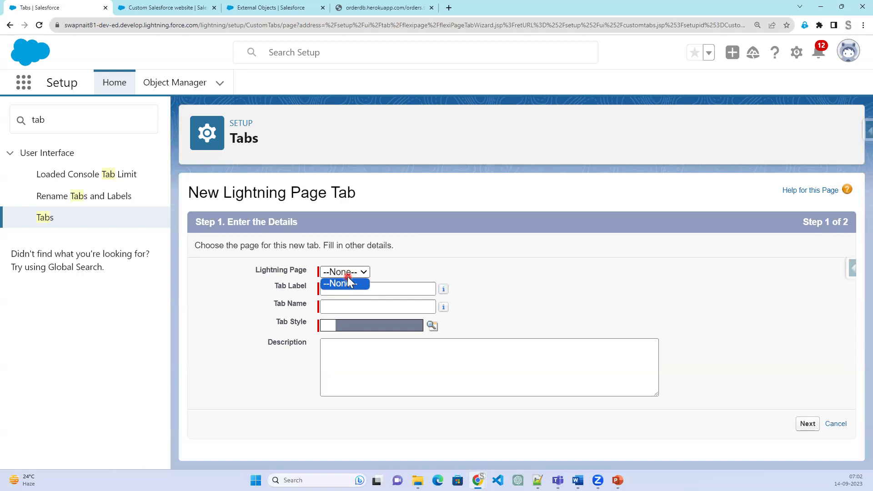
{"action": "left_click", "coordinate": [336, 296]}
{"action": "left_click", "coordinate": [47, 216]}
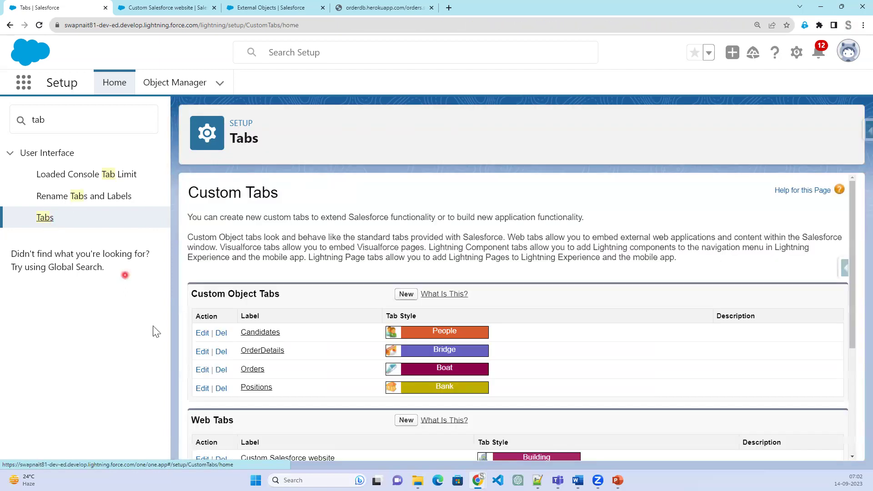
{"action": "scroll", "coordinate": [390, 397], "scroll_direction": "down", "scroll_amount": 4}
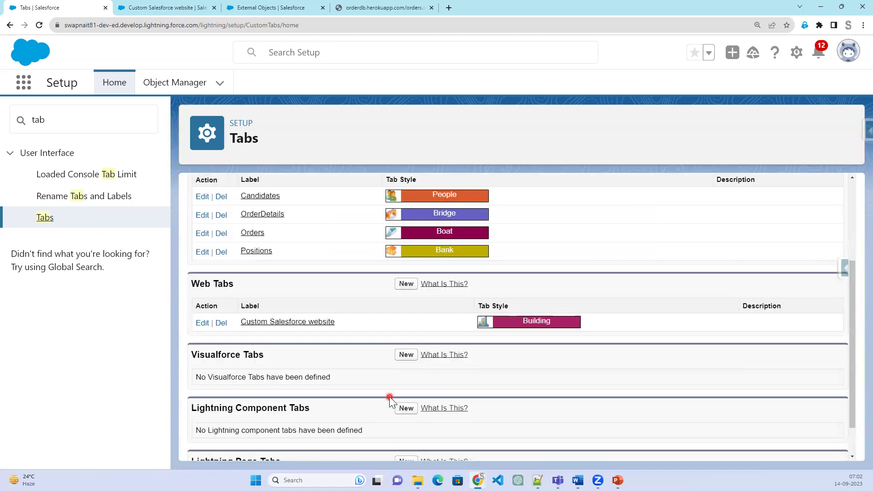